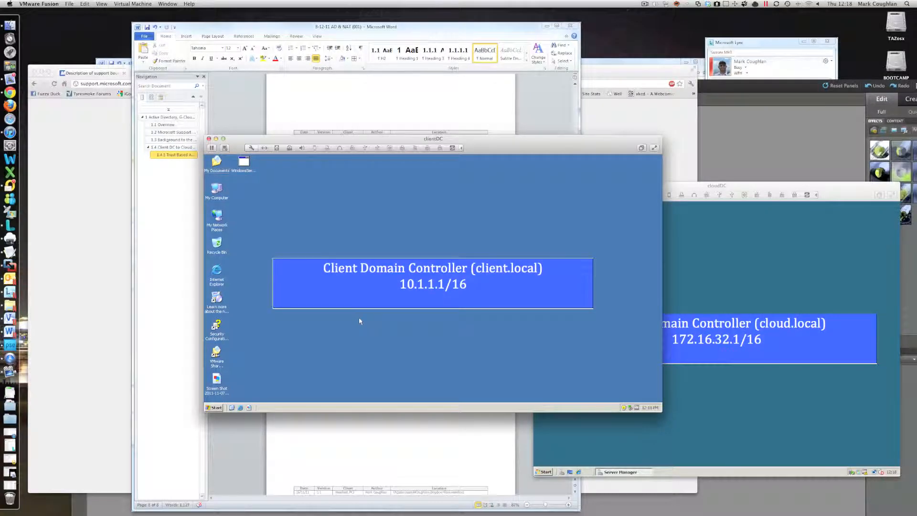
Switch from cloudDC back to the clientDC virtual machine and open its Start menu.
left_click(745, 347)
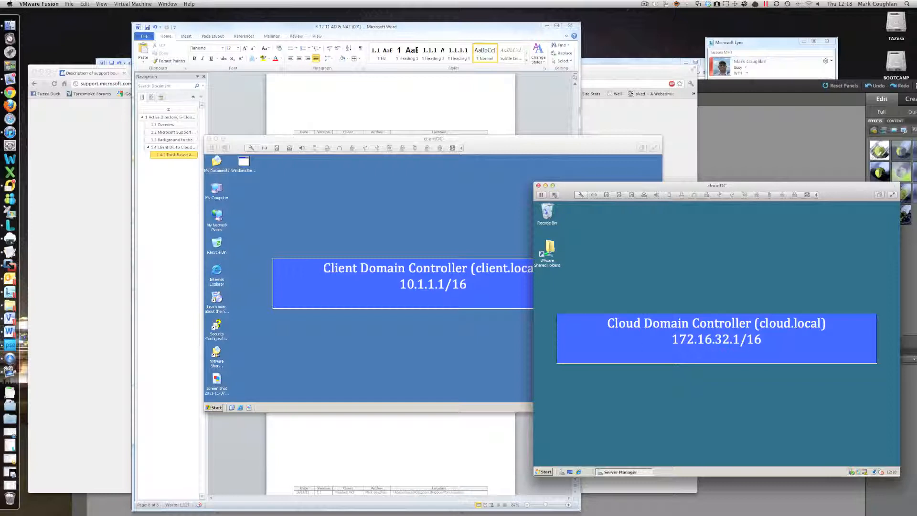
left_click(488, 342)
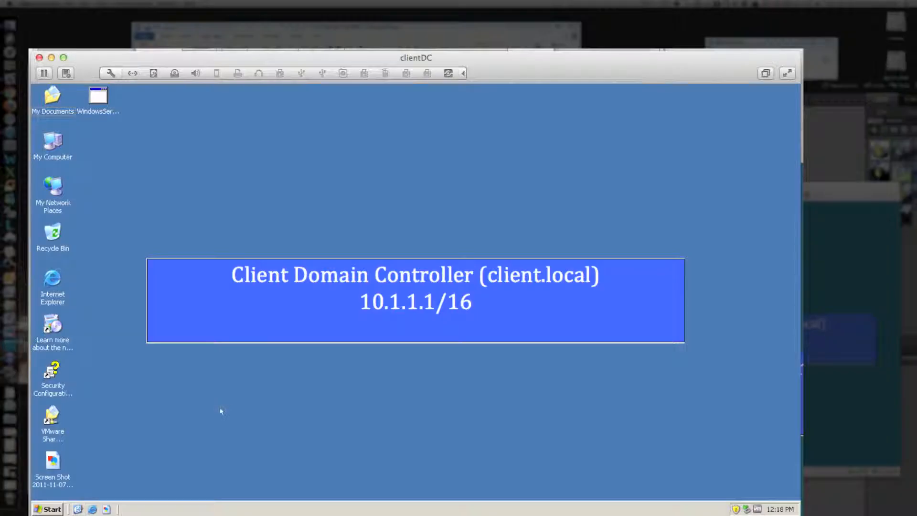
left_click(48, 509)
Launch Active Directory Domains and Trusts from Administrative Tools on clientDC.
mouse_move(92, 371)
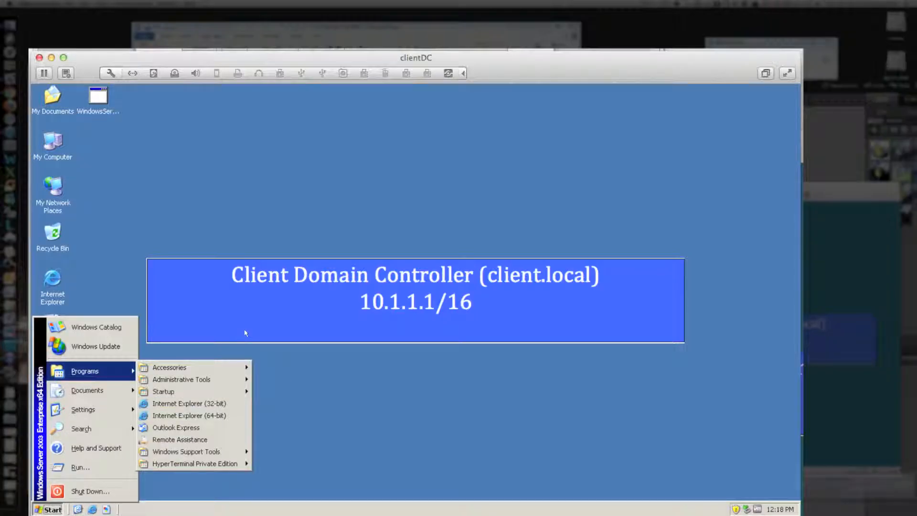
mouse_move(152, 379)
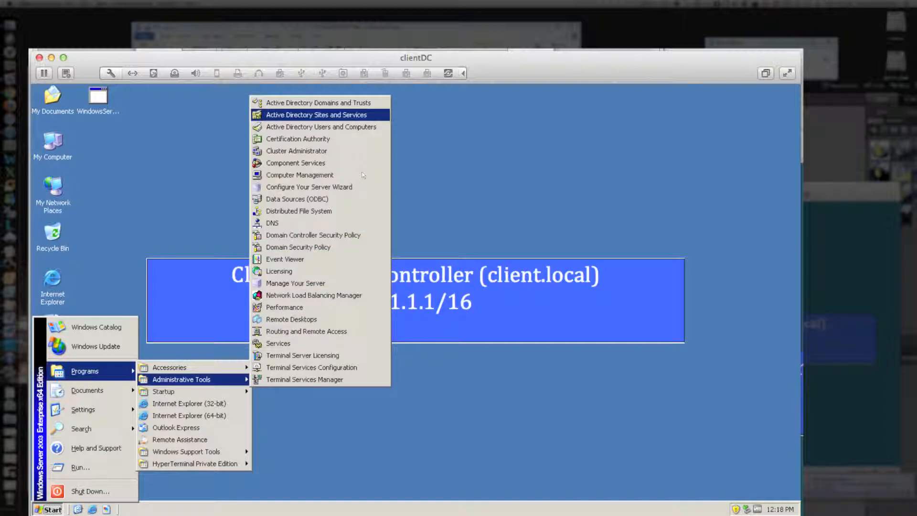
left_click(315, 103)
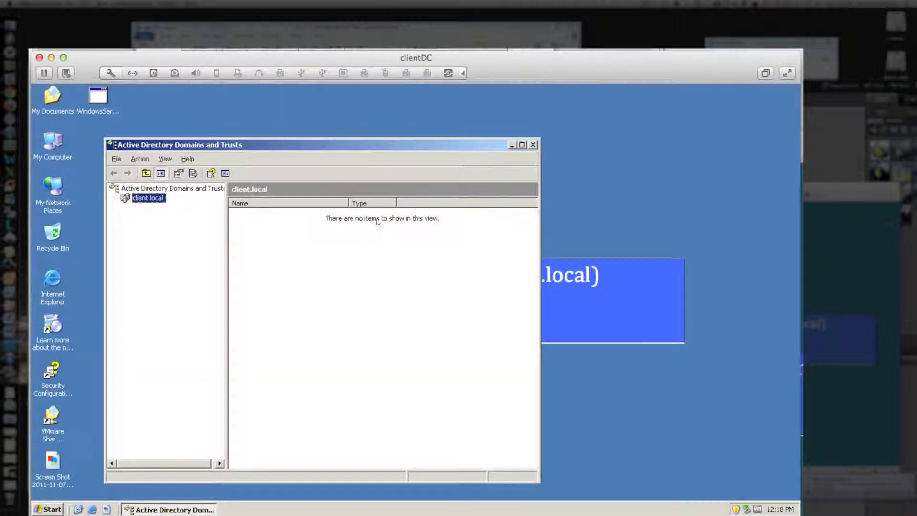
View the properties of client.local's incoming cloud.local trust from its Trusts list.
right_click(157, 198)
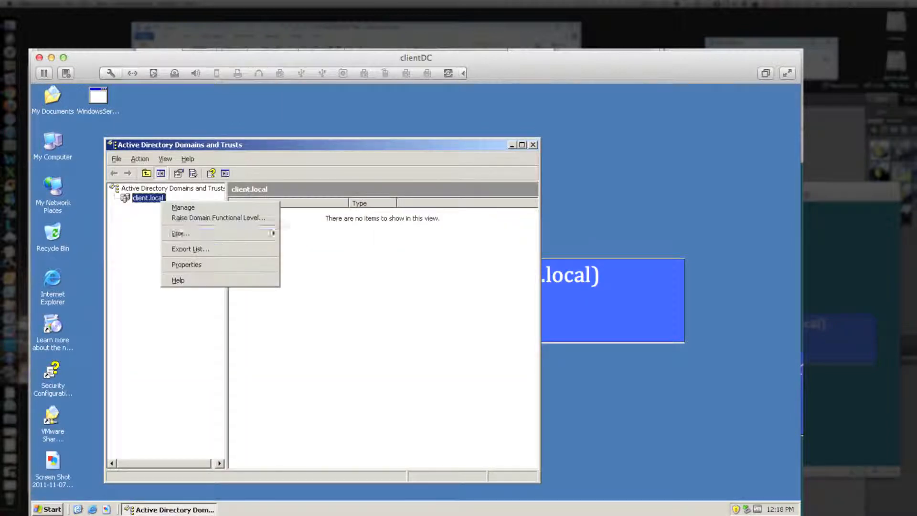
left_click(187, 265)
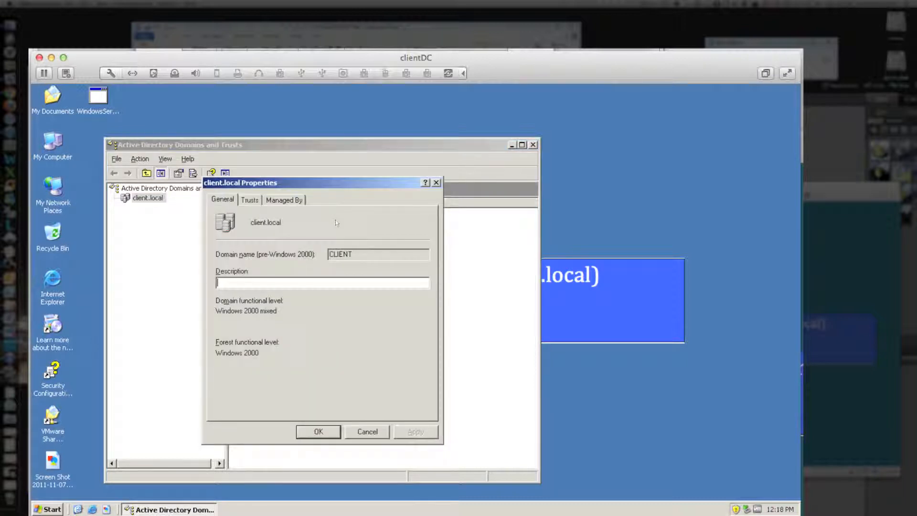
key("ctrl+Tab")
left_click(356, 332)
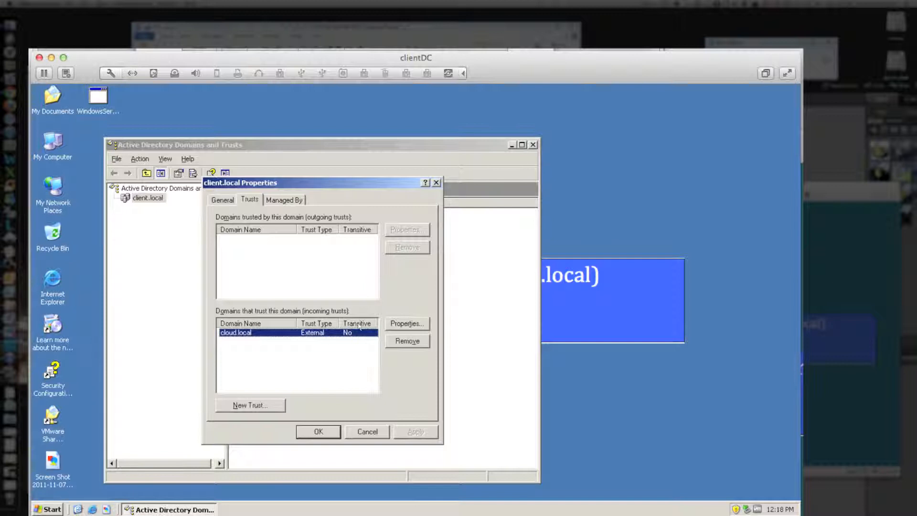
left_click(407, 323)
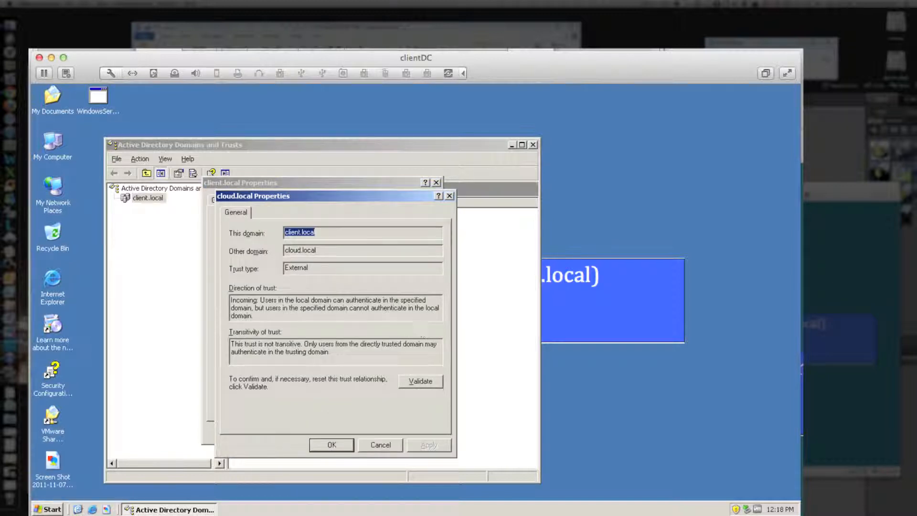
Validate the incoming cloud.local trust using cloud administrator credentials, then close the trust and domain dialogs.
left_click(420, 380)
left_click(337, 293)
key("Tab")
type("cl")
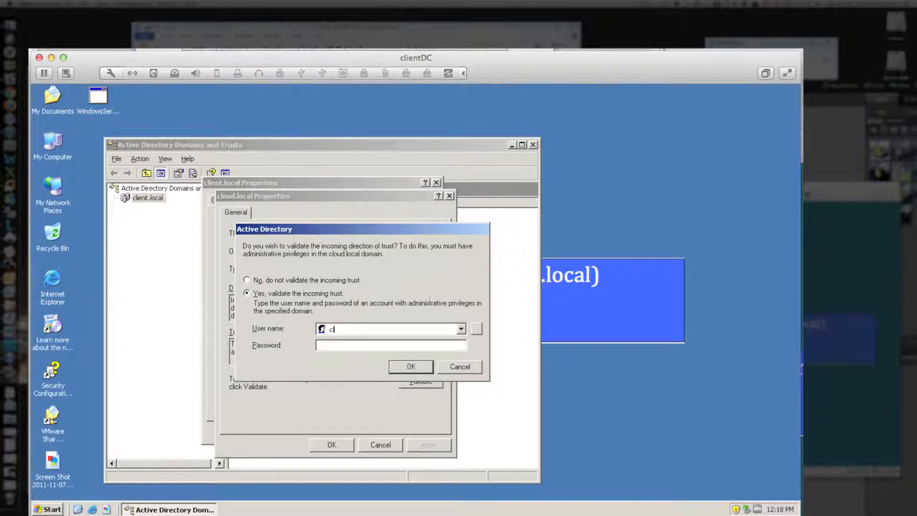
type("oud\\administrator")
key("Tab")
type("P")
key("Return")
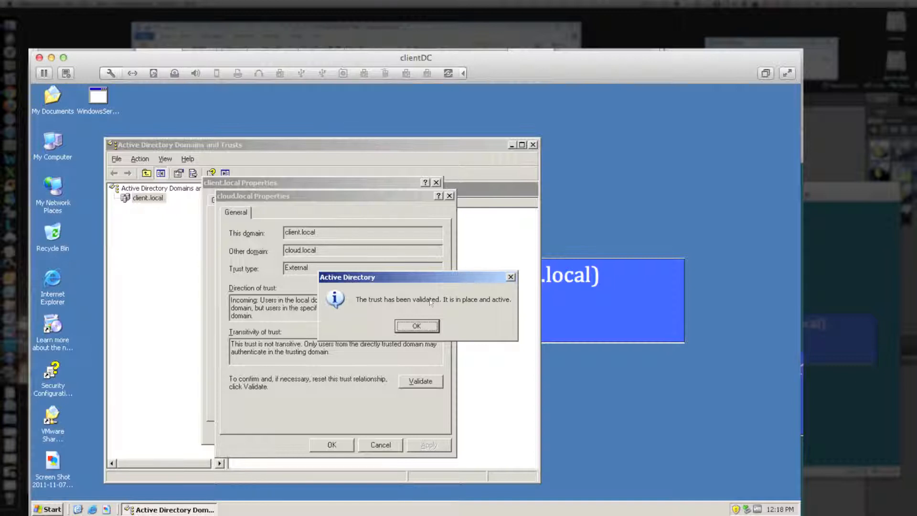
key("Return")
left_click(449, 196)
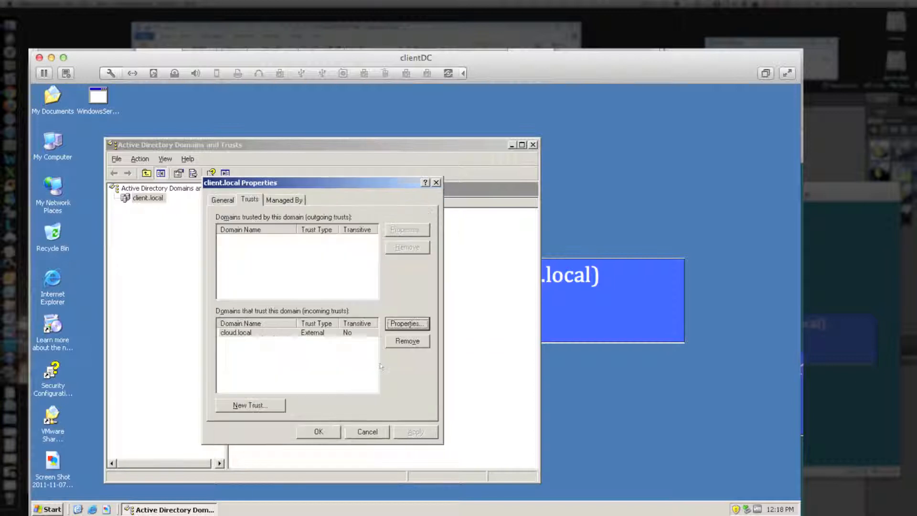
key("Return")
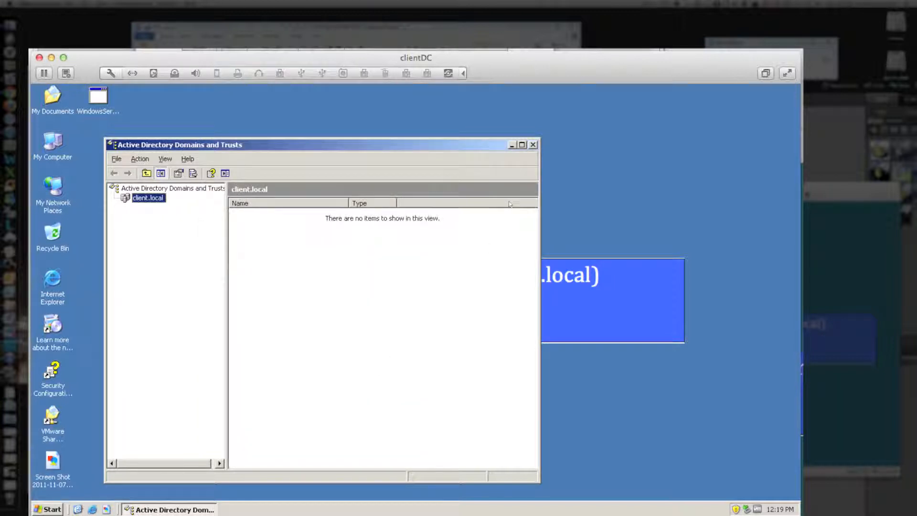
Close the trusts console, centre the cloudDC window and show its Computer drive list.
key("alt+F4")
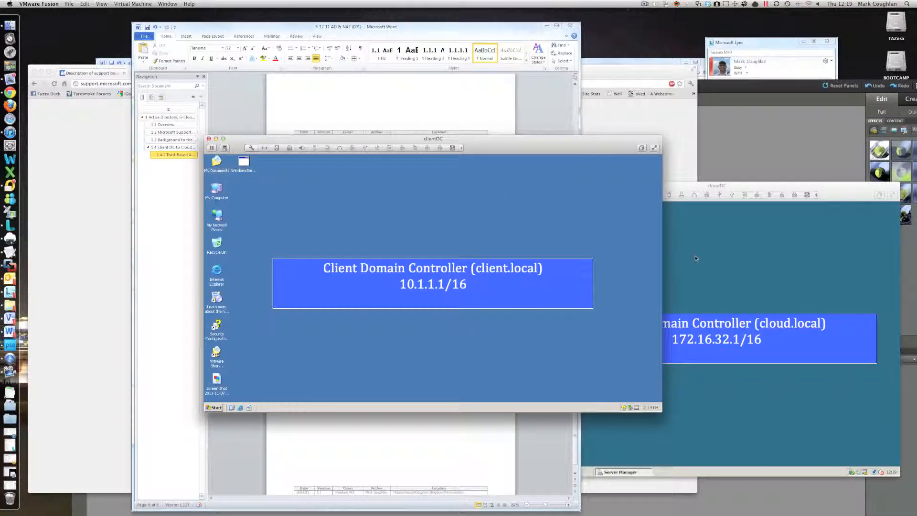
left_click_drag(744, 188, 450, 130)
left_click(443, 299)
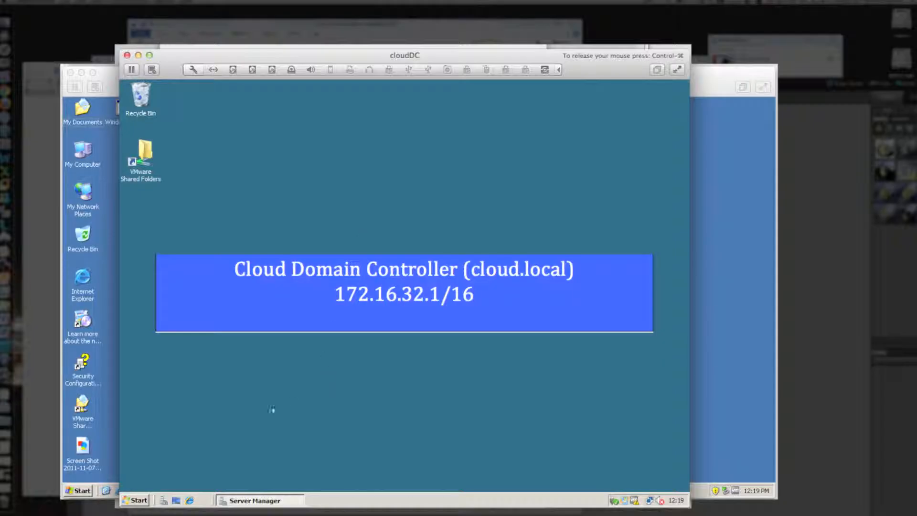
key("super")
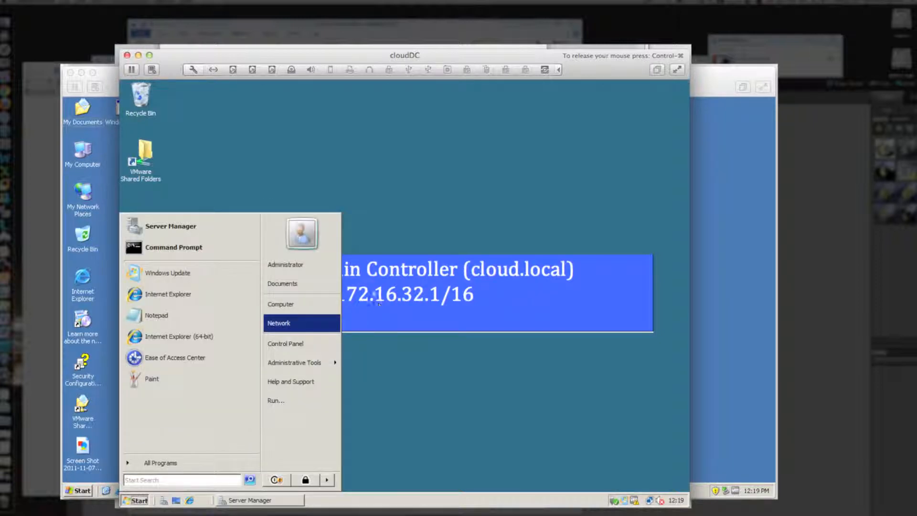
key("Return")
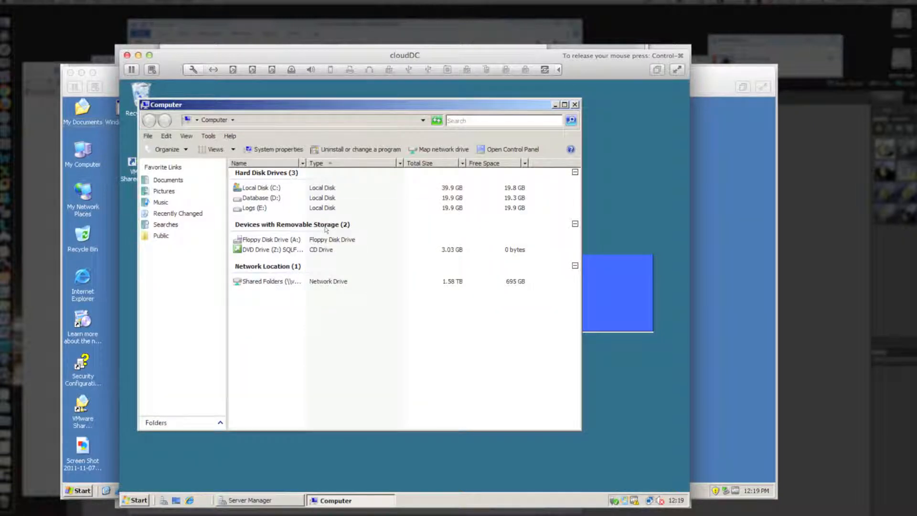
Create a folder named 'test Folder' on the Logs (E:) drive and open its Properties.
double_click(327, 229)
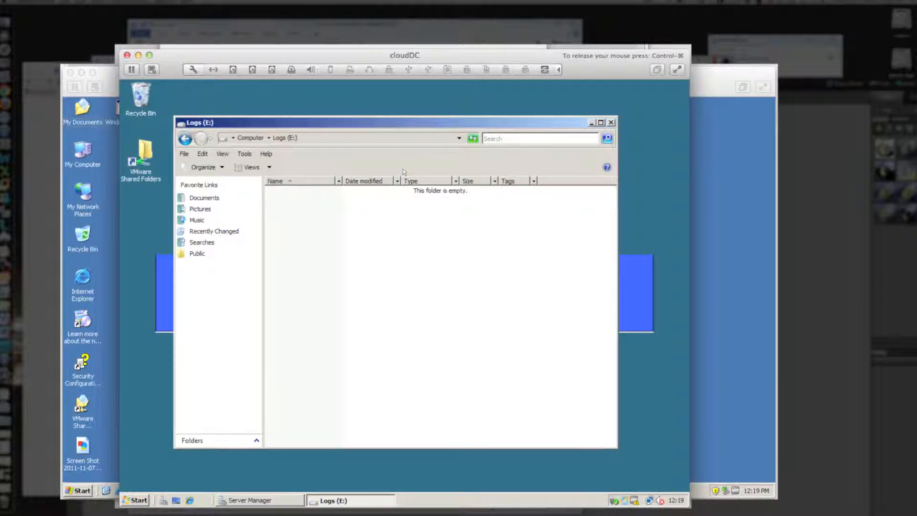
right_click(364, 223)
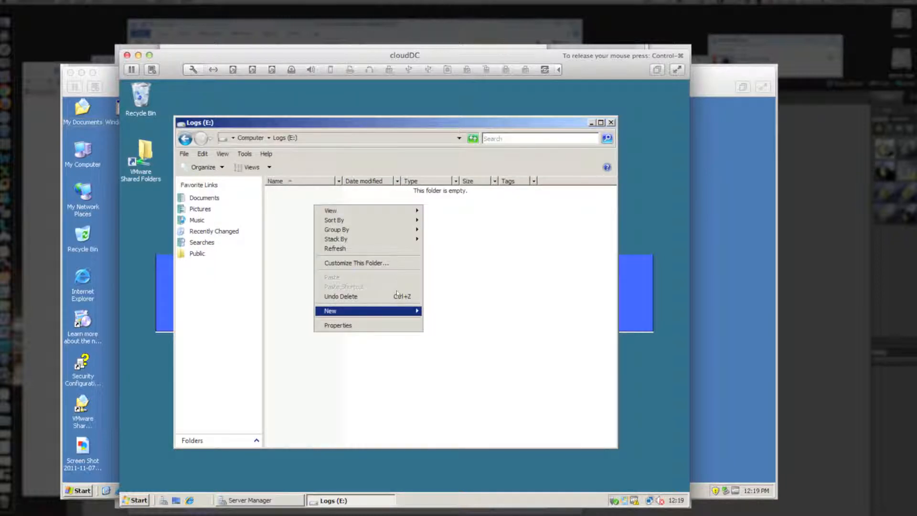
mouse_move(411, 310)
left_click(440, 310)
type("test Folder")
key("Return")
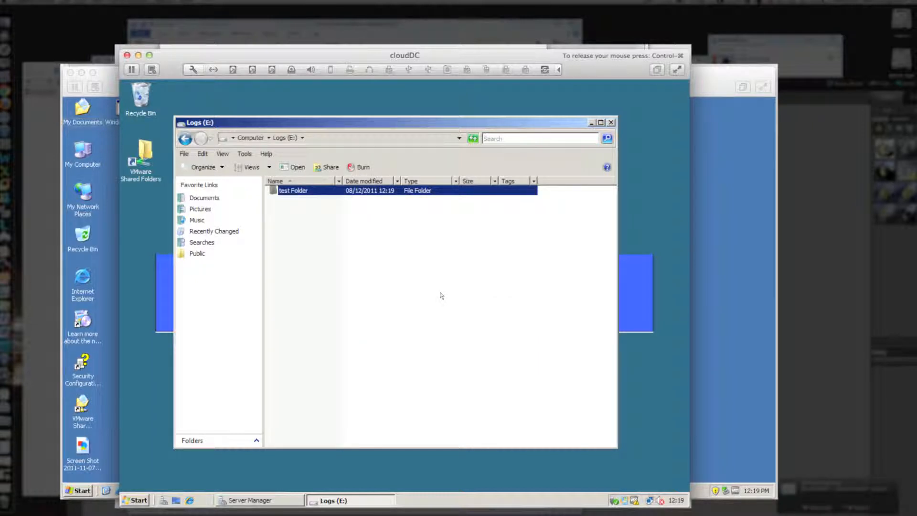
key("alt+Return")
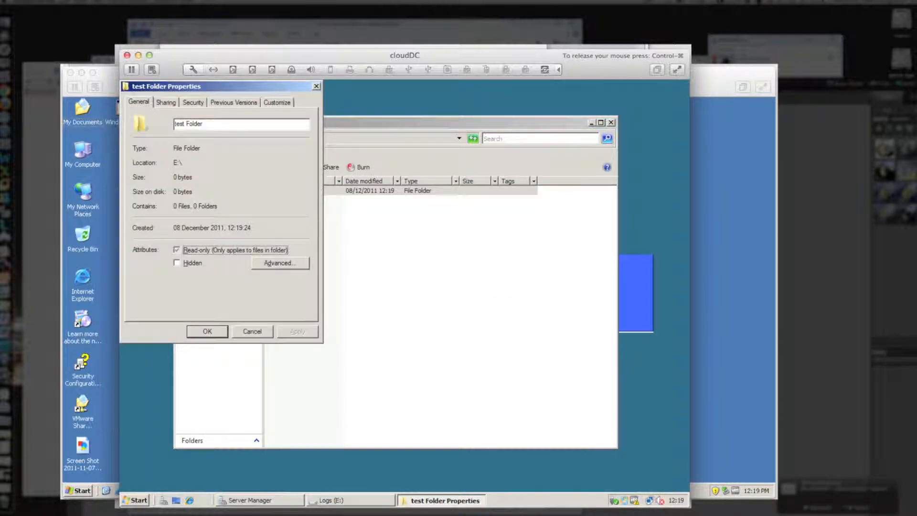
Set test Folder's share name to 'Test' in Advanced Sharing and show its share permissions.
left_click_drag(219, 86, 390, 153)
left_click(336, 168)
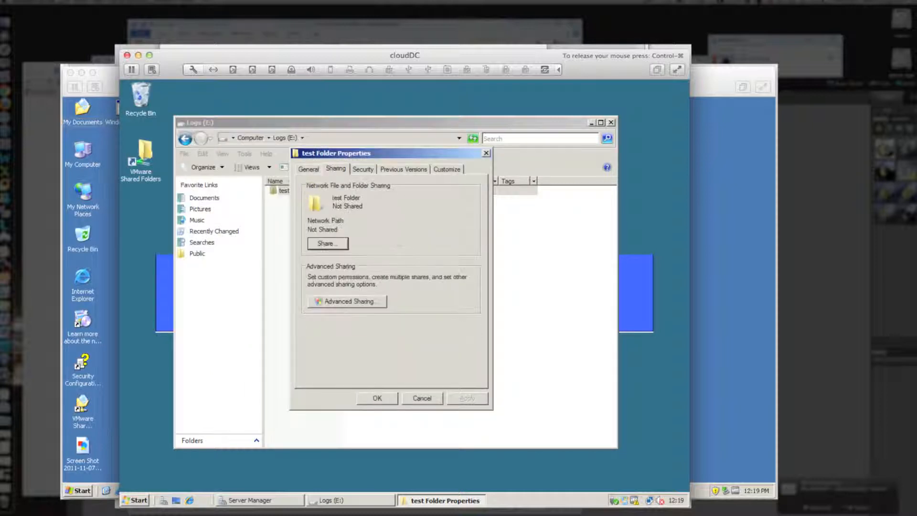
left_click(347, 301)
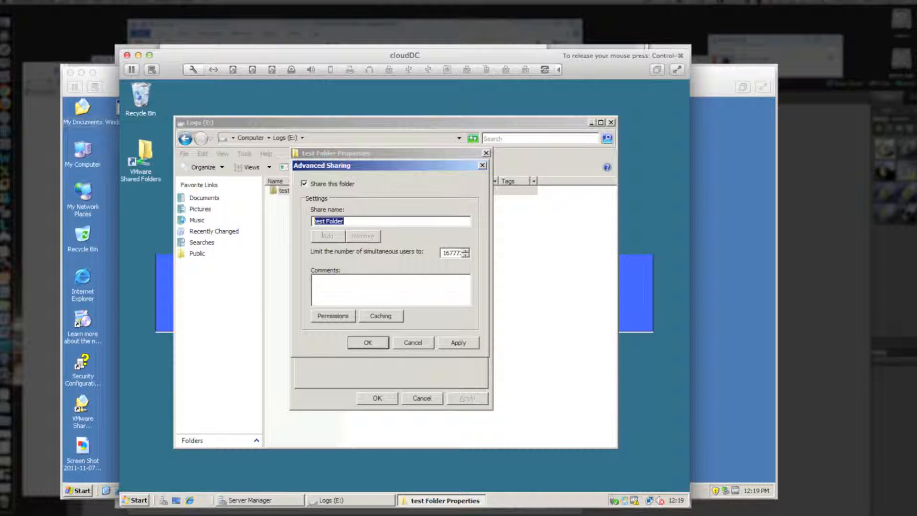
type("Test")
key("alt+p")
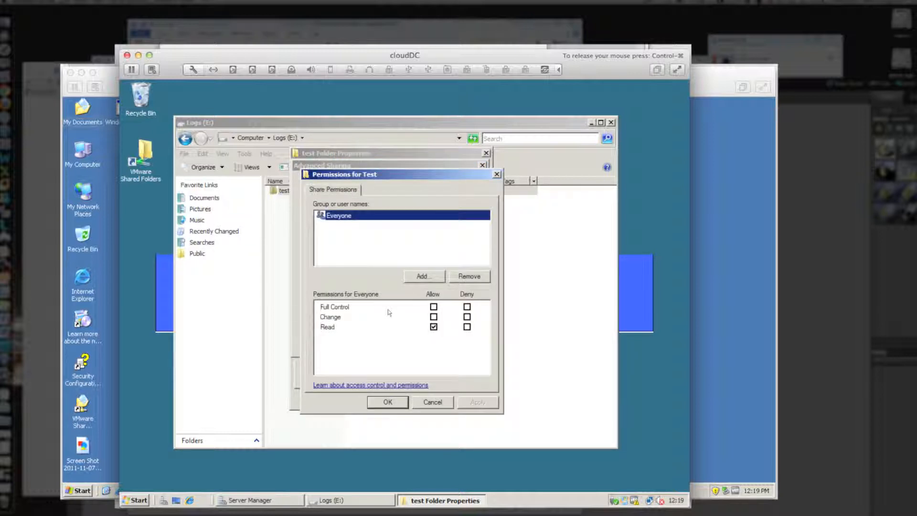
Start adding a group to the Test share, searching client.local with client administrator credentials.
left_click(432, 276)
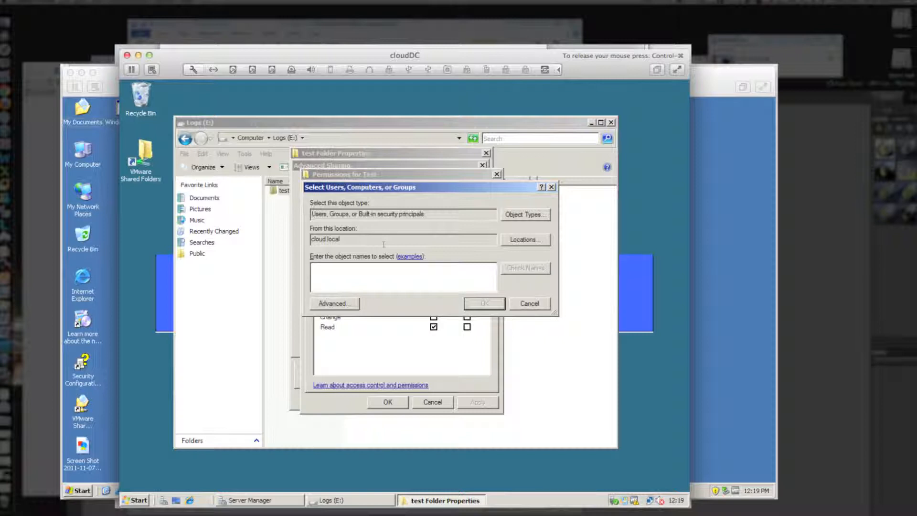
left_click(525, 239)
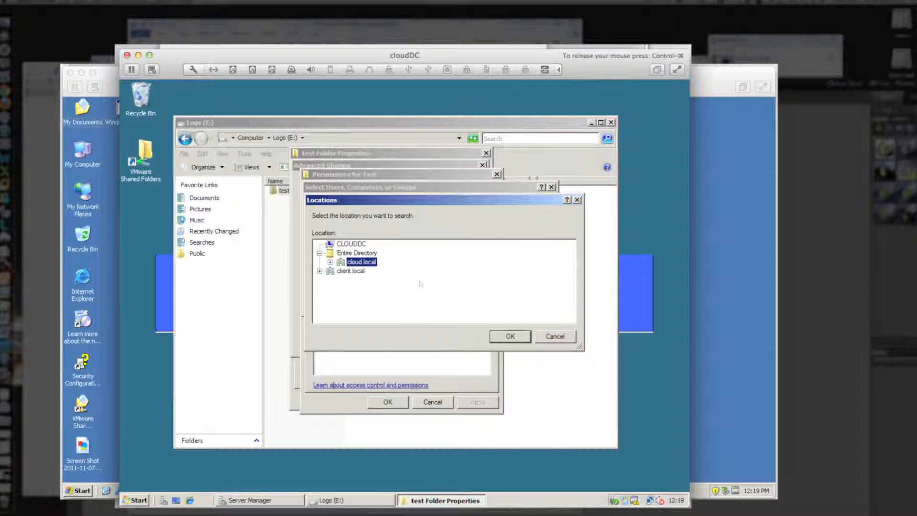
double_click(394, 270)
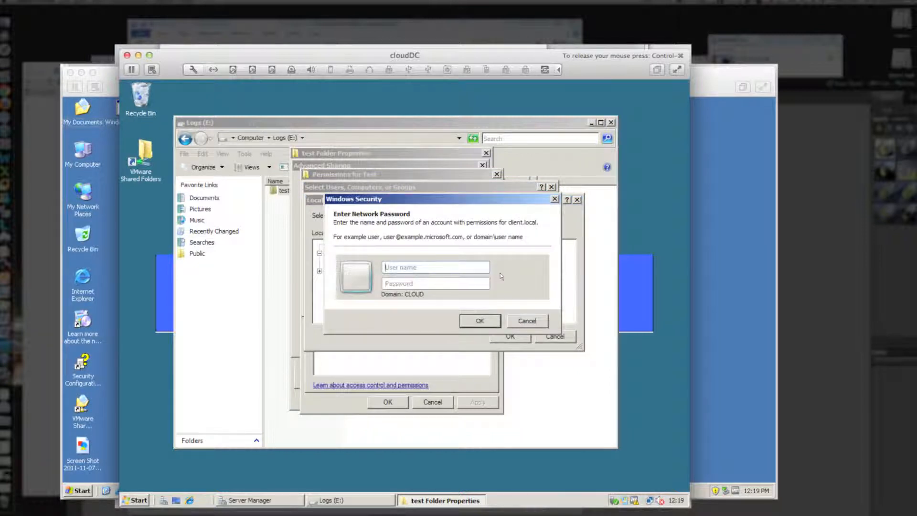
type("client\\administrator")
key("Tab")
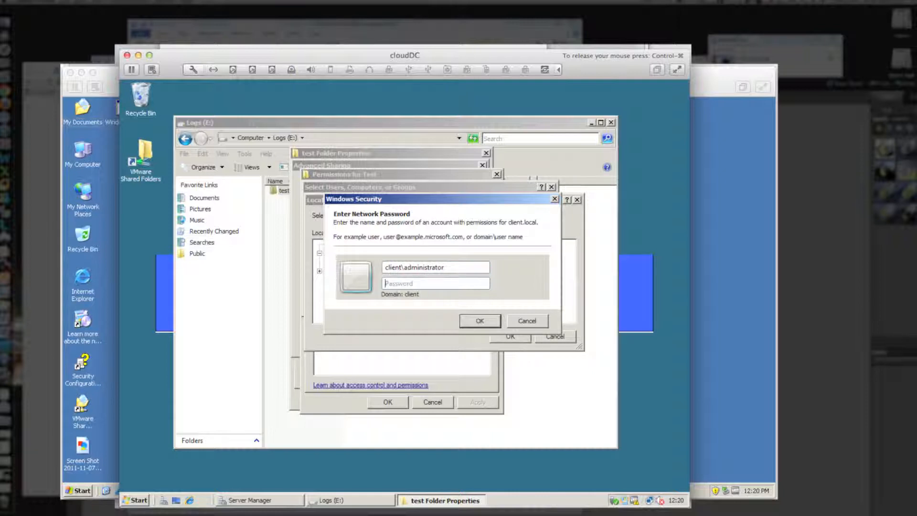
type("*")
key("Return")
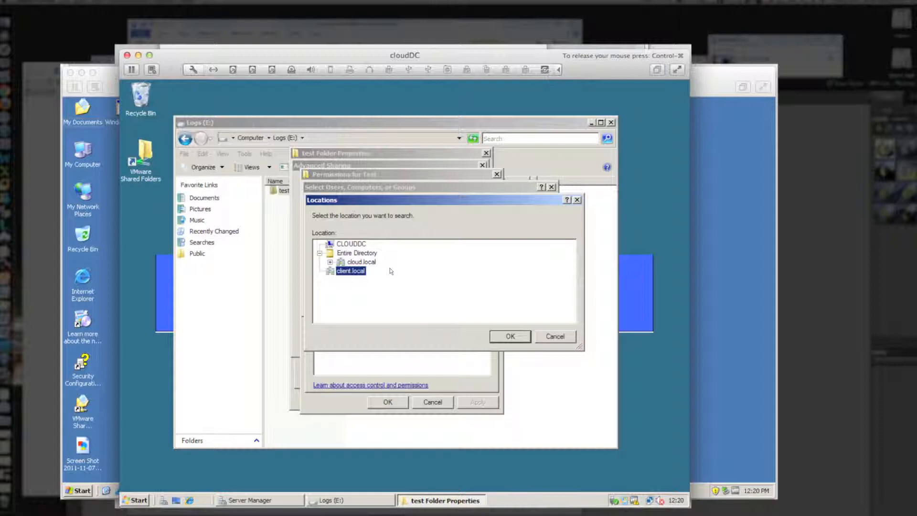
key("Return")
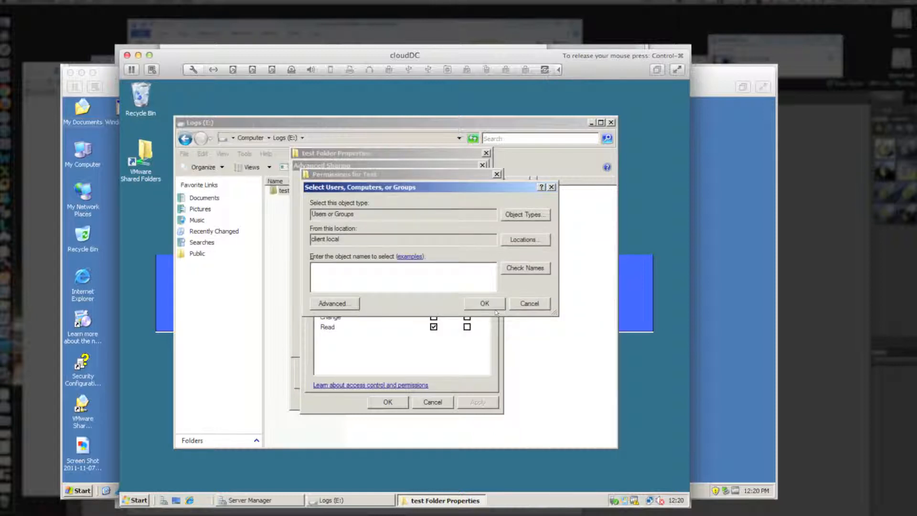
Add client\Domain Users to the share permissions, review it, then close the Permissions dialog.
left_click(449, 278)
type("domain user")
key("Return")
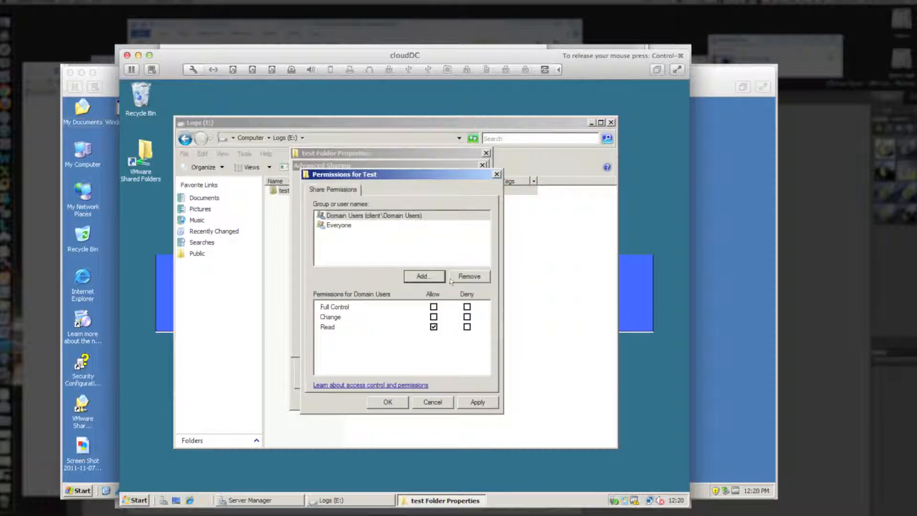
left_click(414, 216)
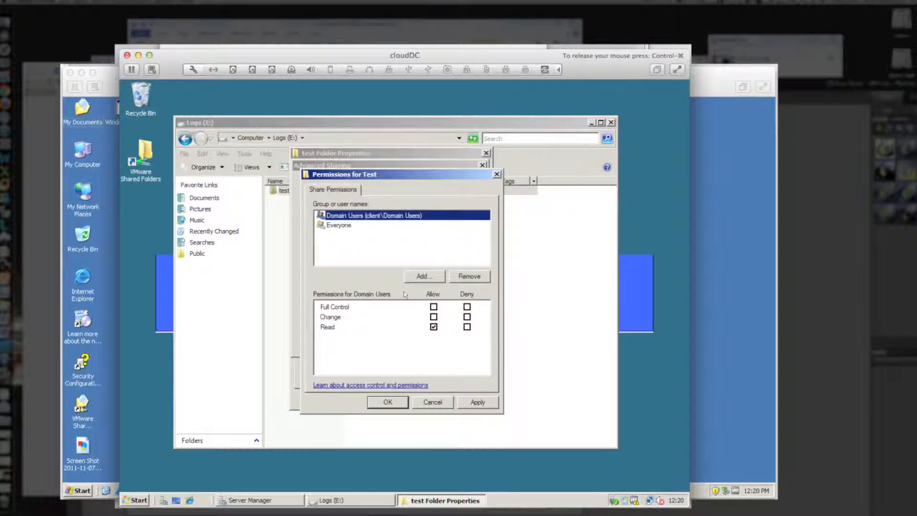
left_click(433, 306)
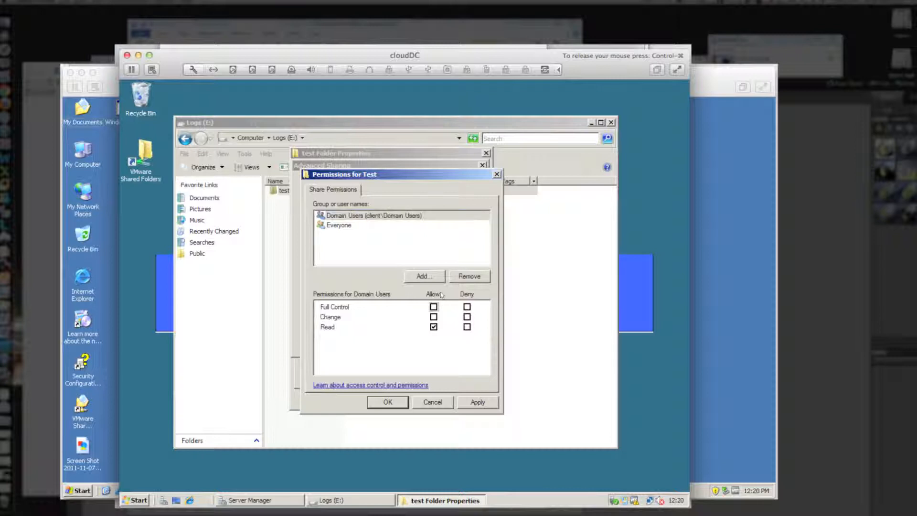
key("Return")
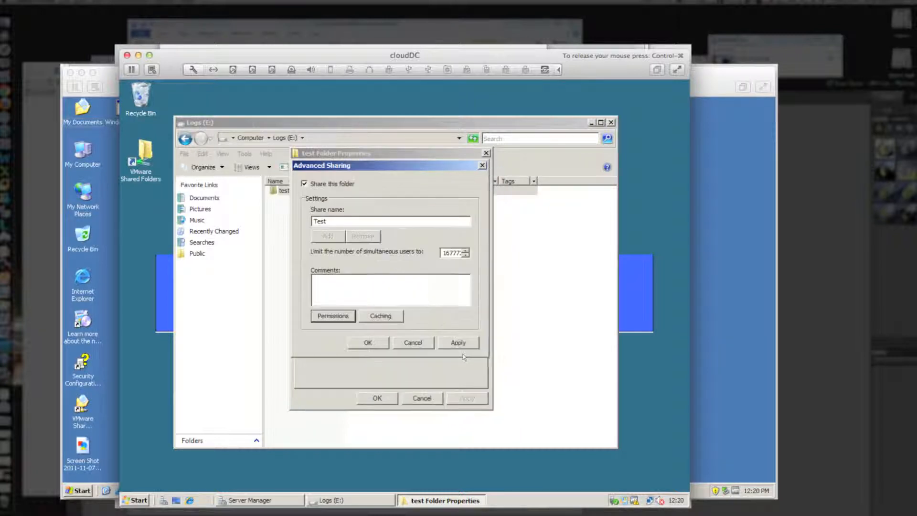
Reopen the Test share permissions and set the search location to client.local with client admin credentials.
key("Return")
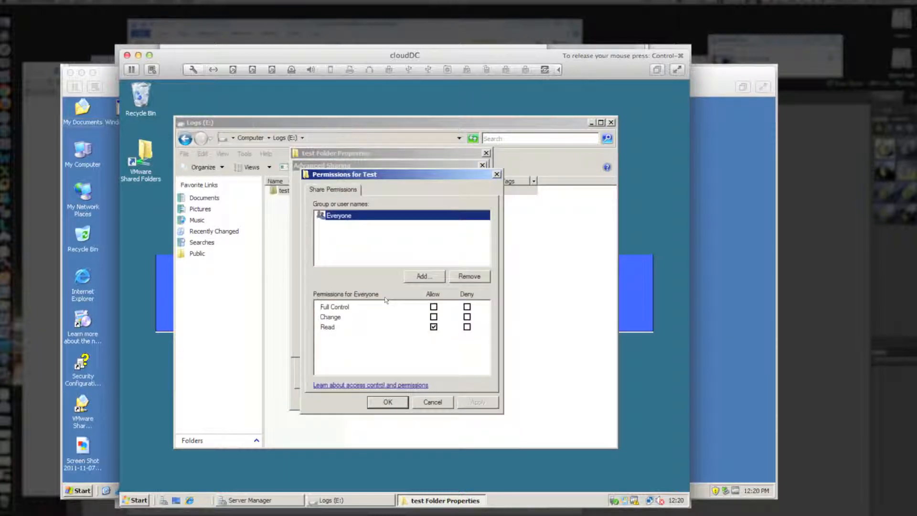
left_click(422, 278)
left_click(523, 239)
left_click(398, 270)
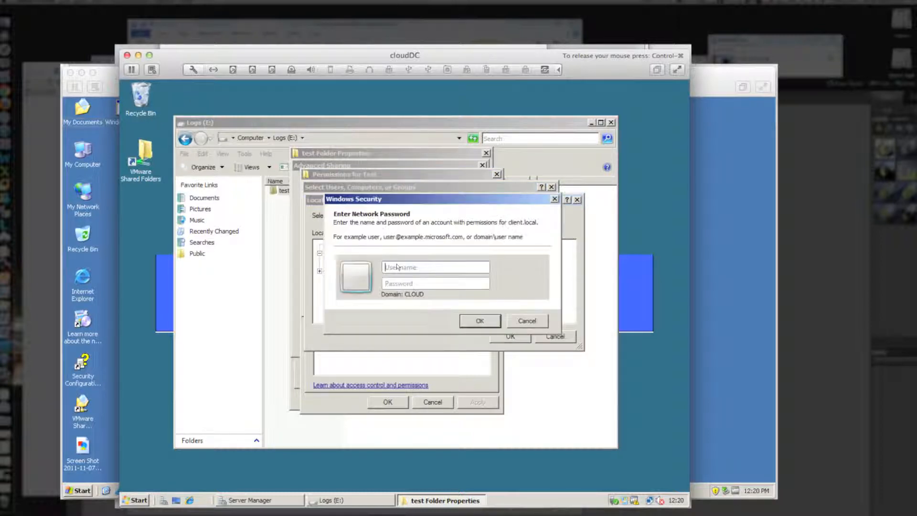
type("cliem")
type("t\\administrator")
key("Tab")
key("Return")
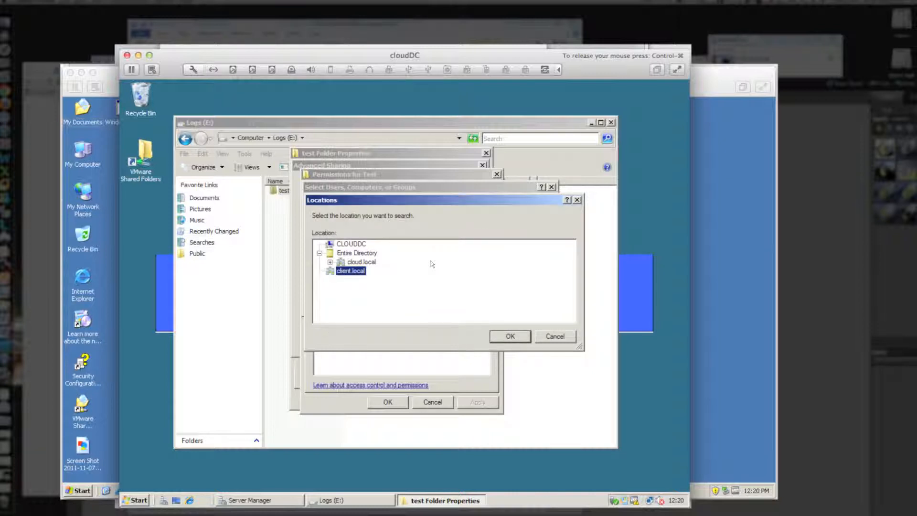
left_click(509, 336)
Add client\Domain Users and allow it Full Control, Change and Read.
type("domain users")
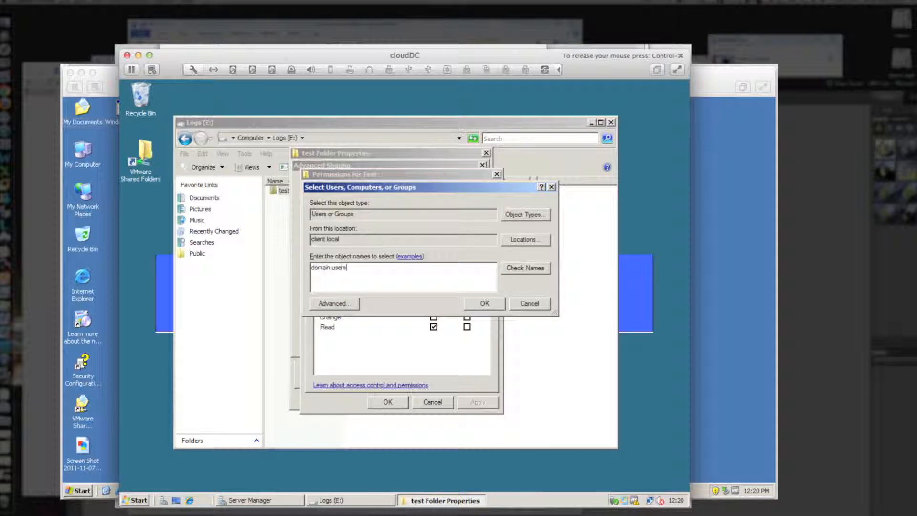
key("Return")
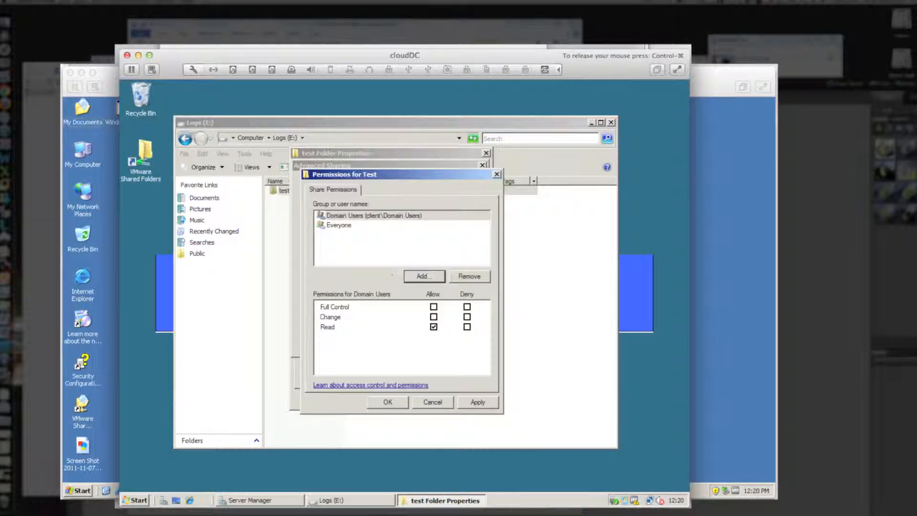
key("Tab")
key("Tab")
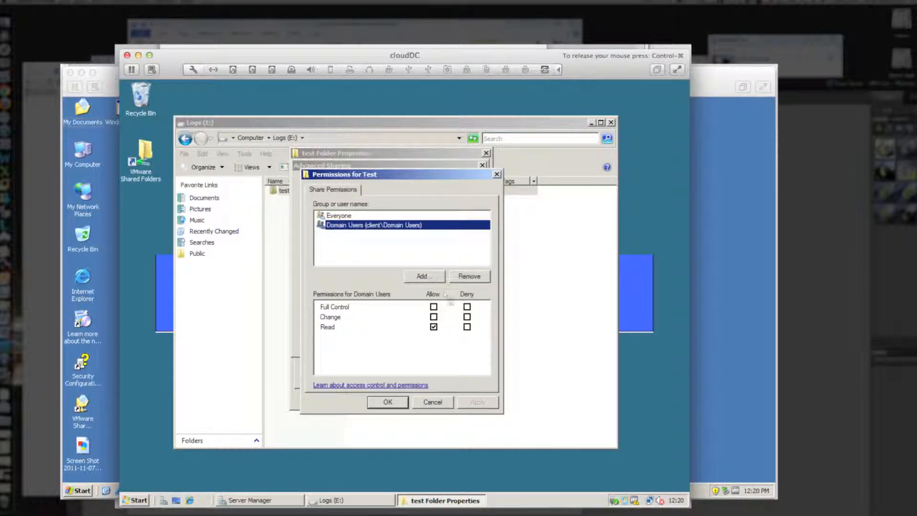
key("space")
left_click(382, 226)
Save the share permissions and Advanced Sharing settings, then close test Folder Properties and the Logs window.
left_click(387, 401)
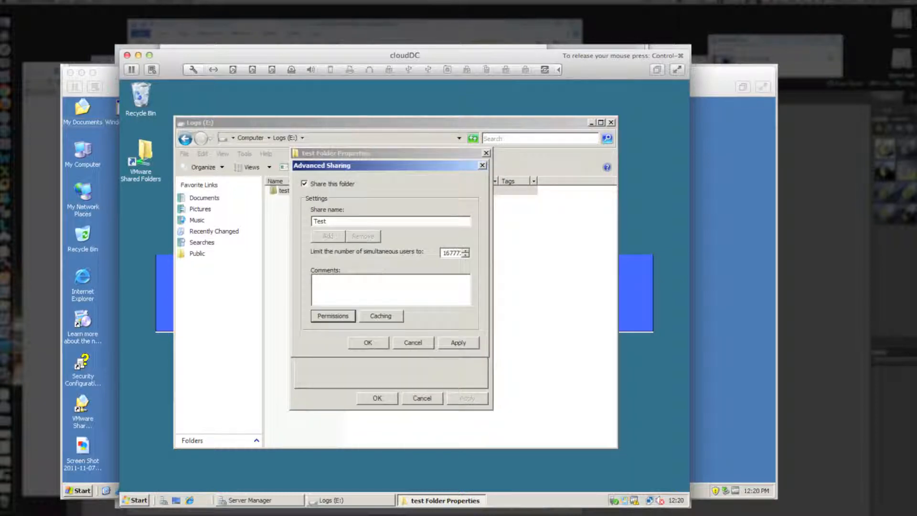
key("Return")
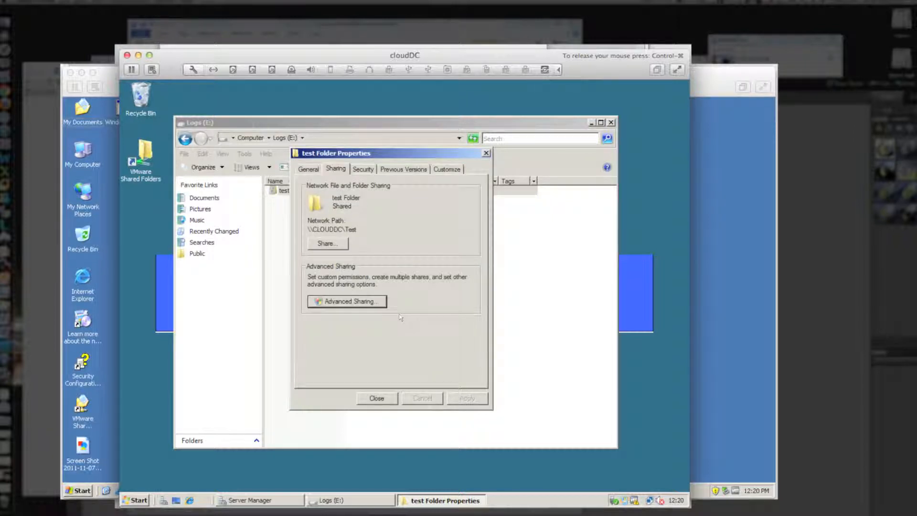
key("Return")
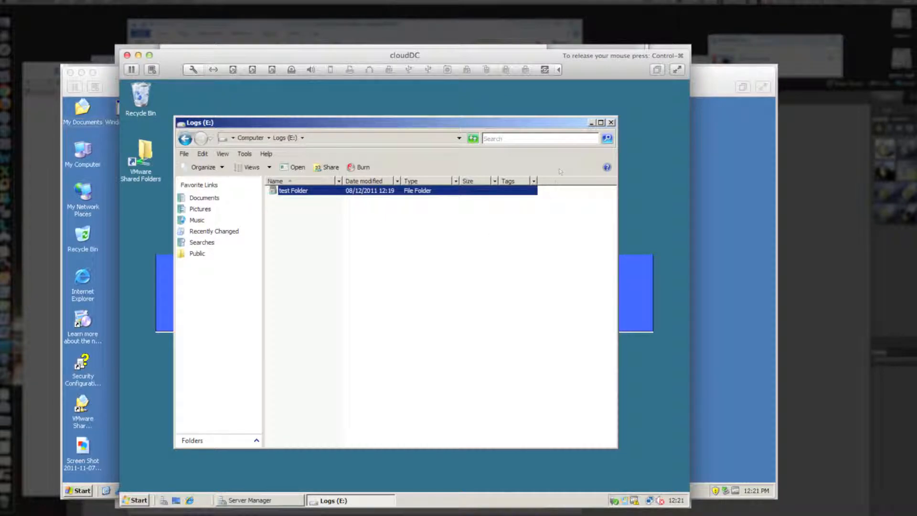
key("alt+F4")
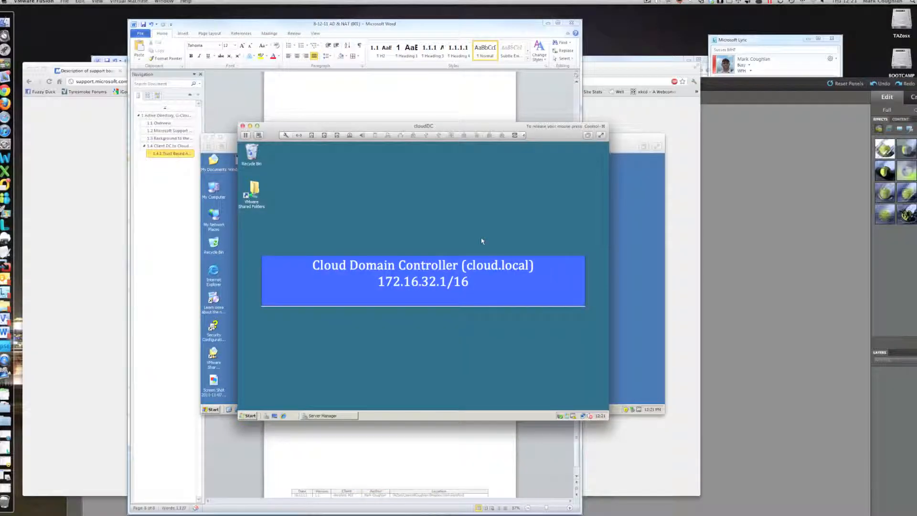